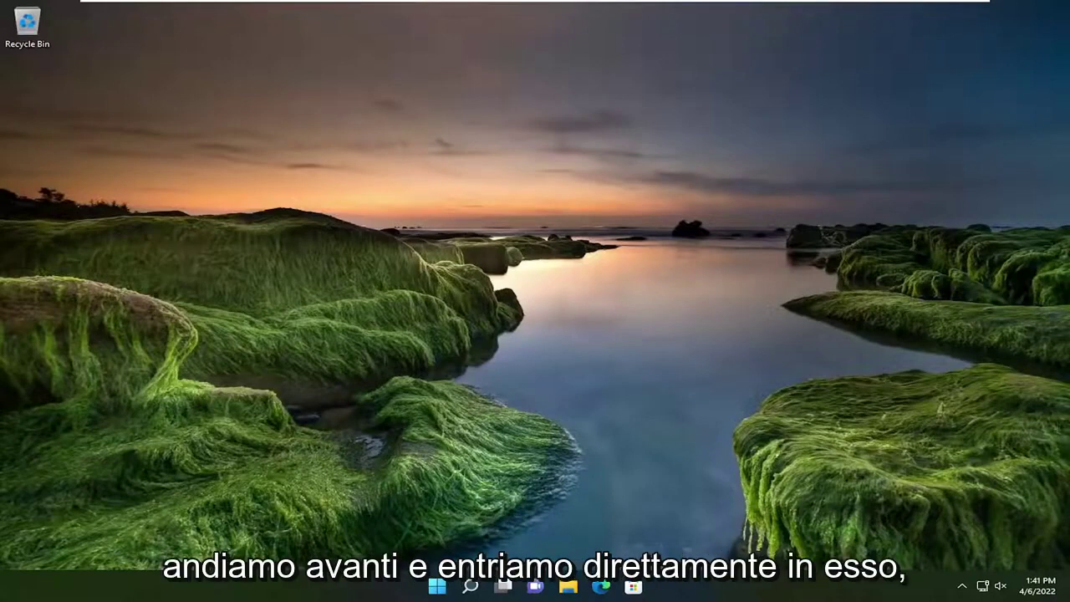
- Search for 'device manager' in Windows Search and launch Device Manager
left_click(470, 587)
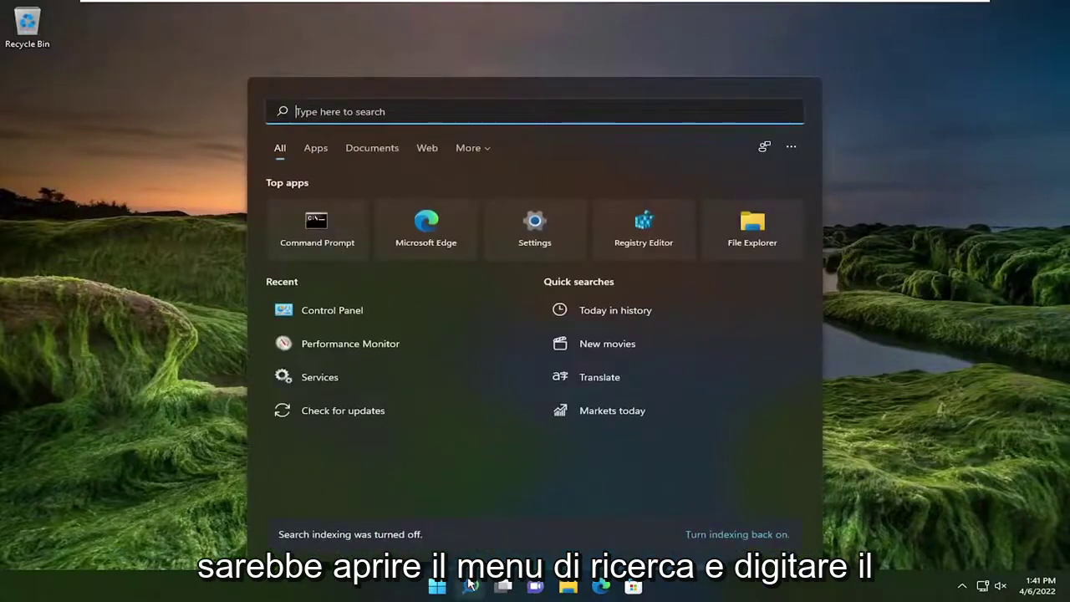
type("device mana")
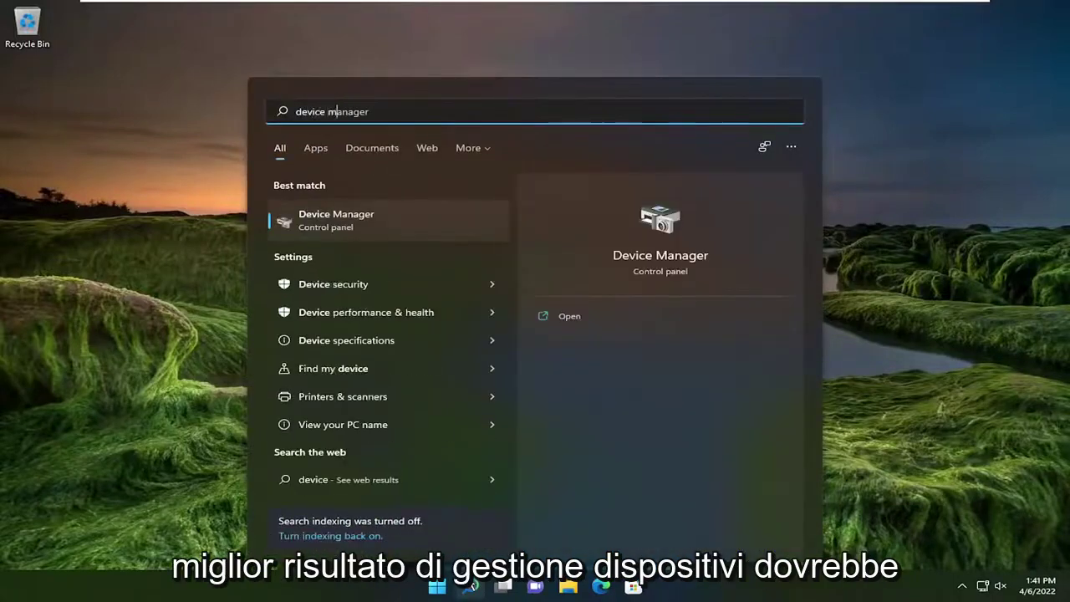
left_click(370, 234)
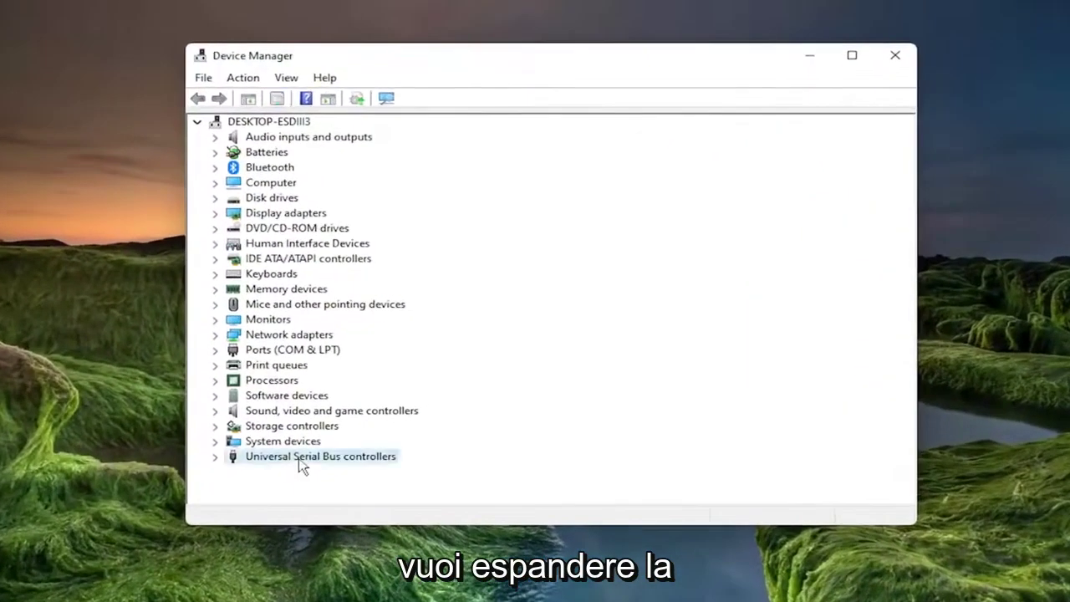
- Expand Universal Serial Bus controllers and bring up the Generic USB Hub context menu
double_click(300, 459)
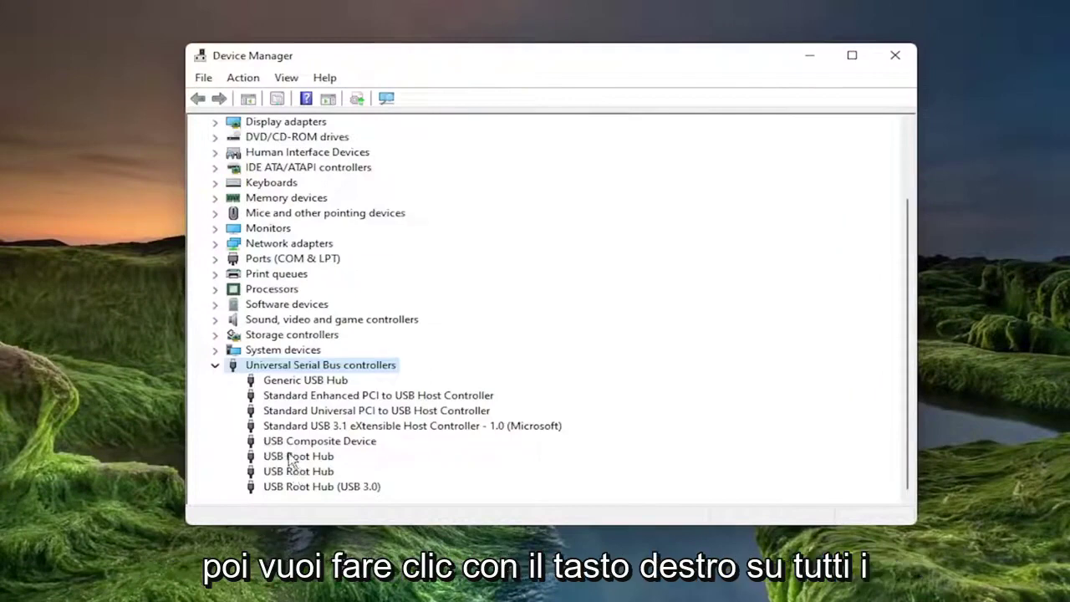
right_click(290, 382)
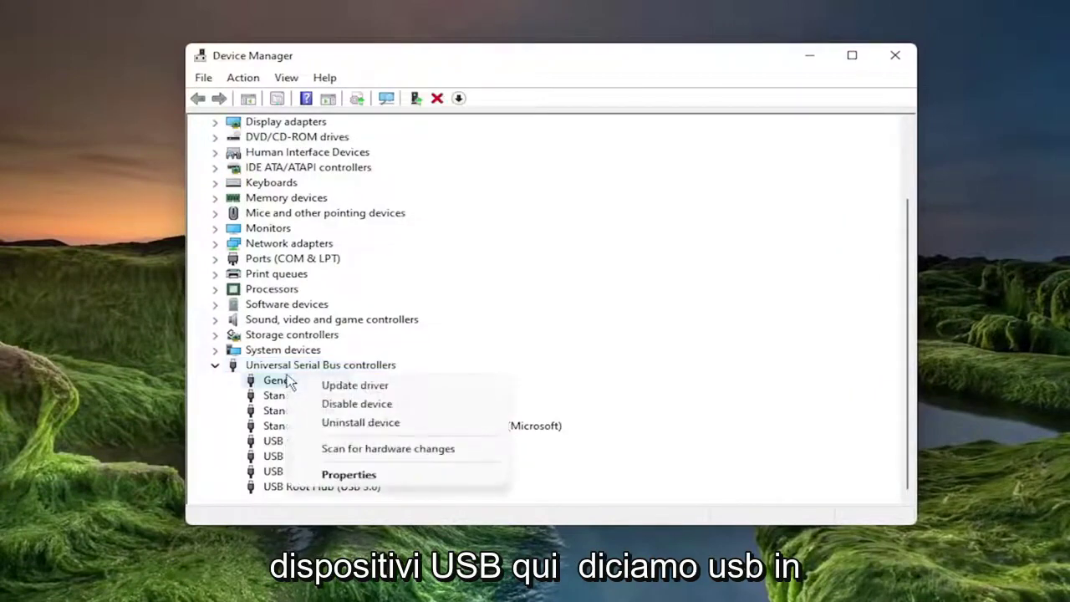
- Reinstall the Generic USB Hub driver by picking it from the computer's available drivers list
left_click(343, 386)
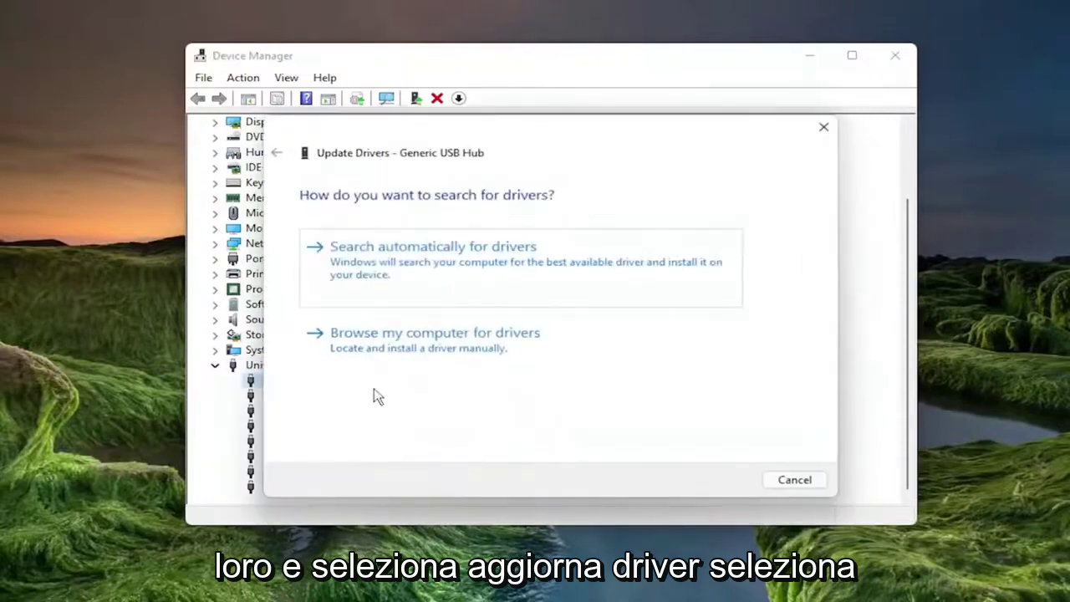
left_click(410, 344)
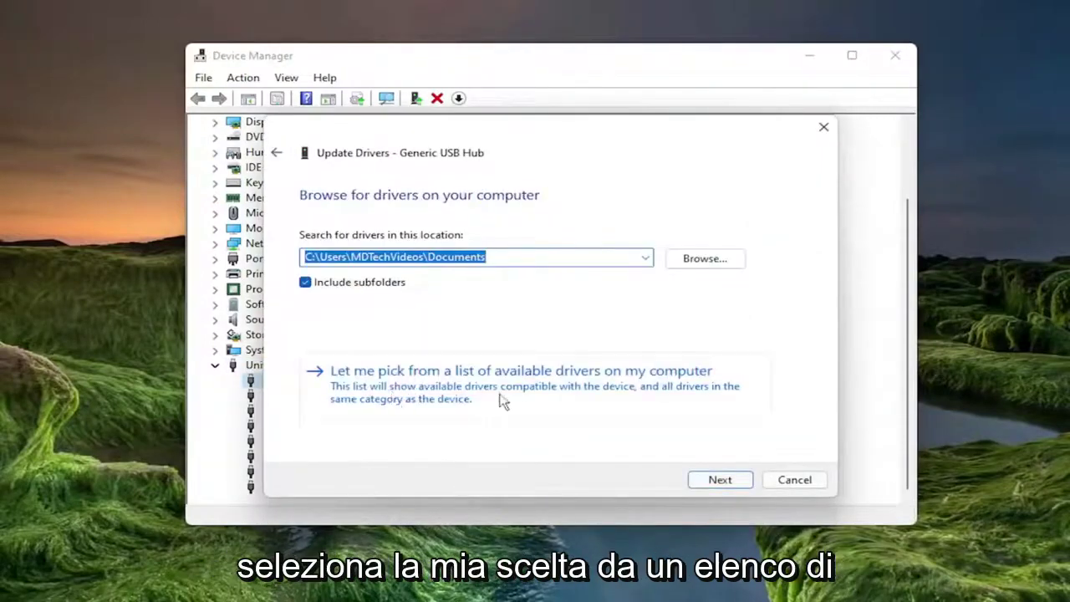
left_click(544, 396)
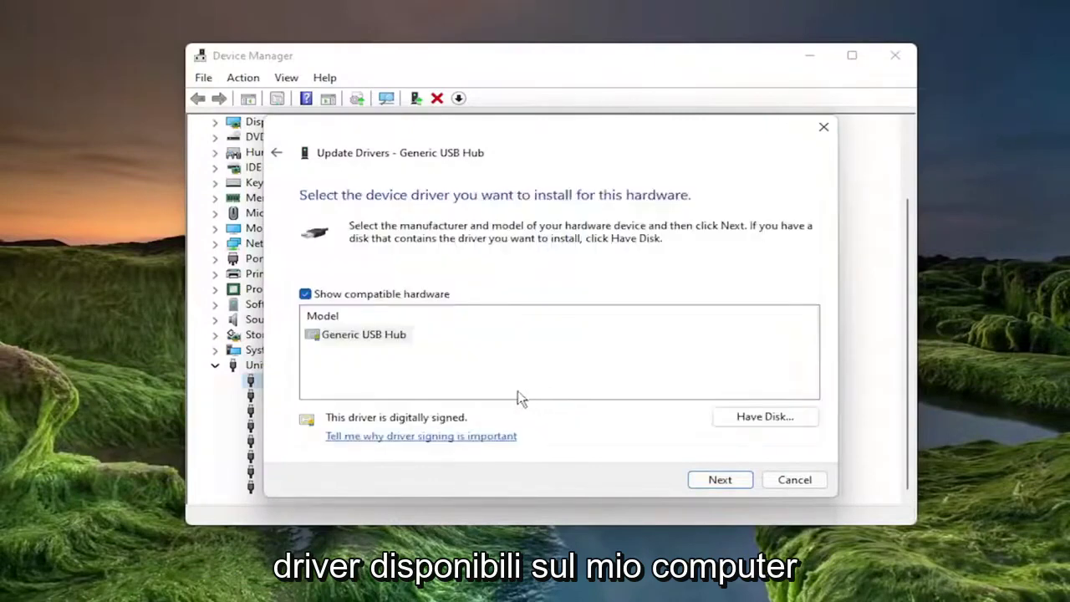
left_click(373, 338)
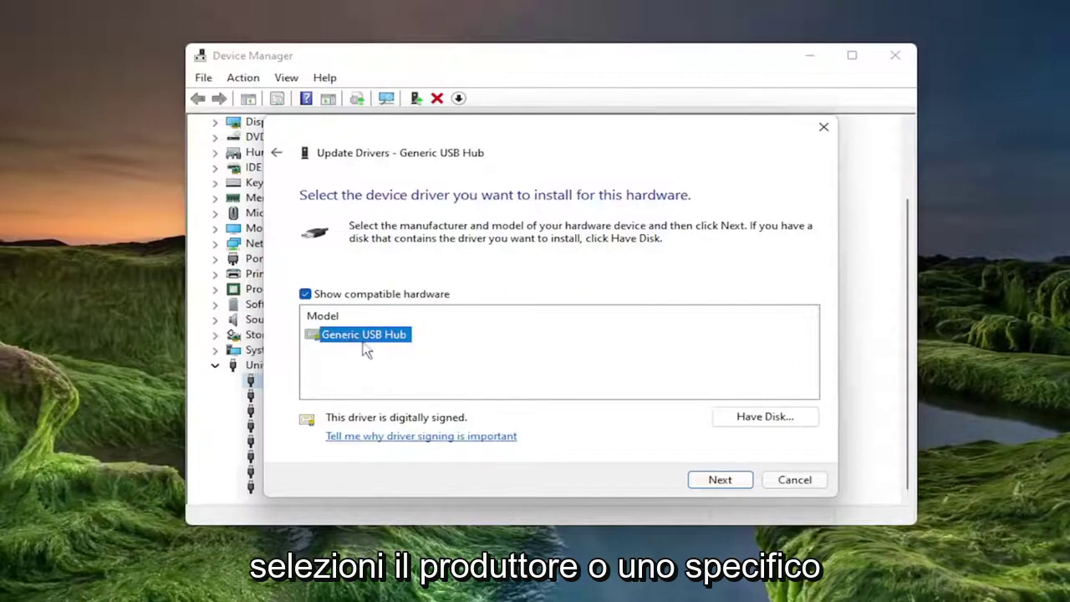
left_click(722, 484)
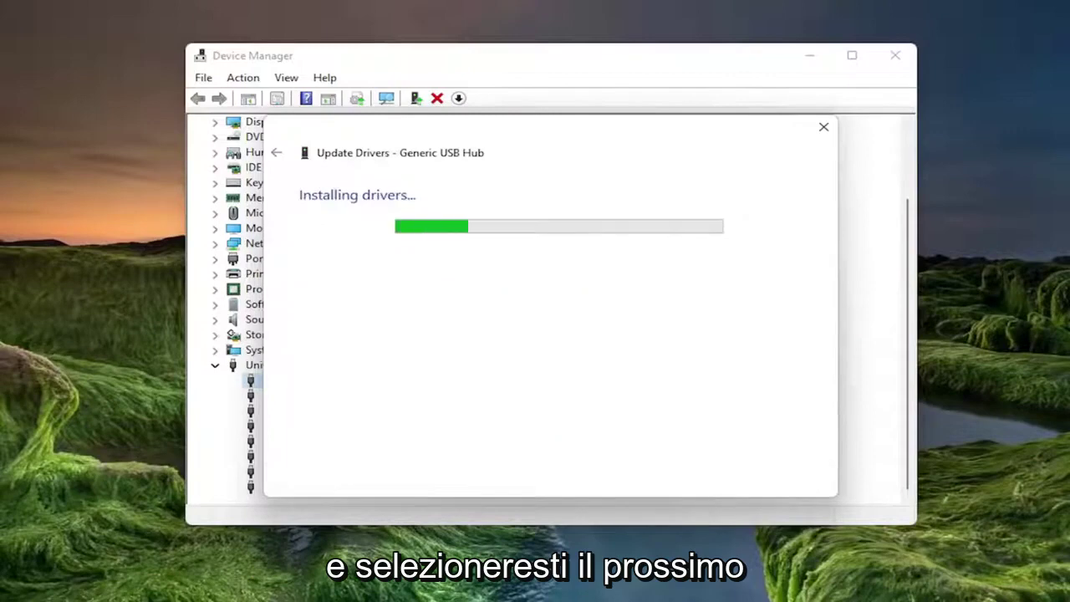
left_click(797, 482)
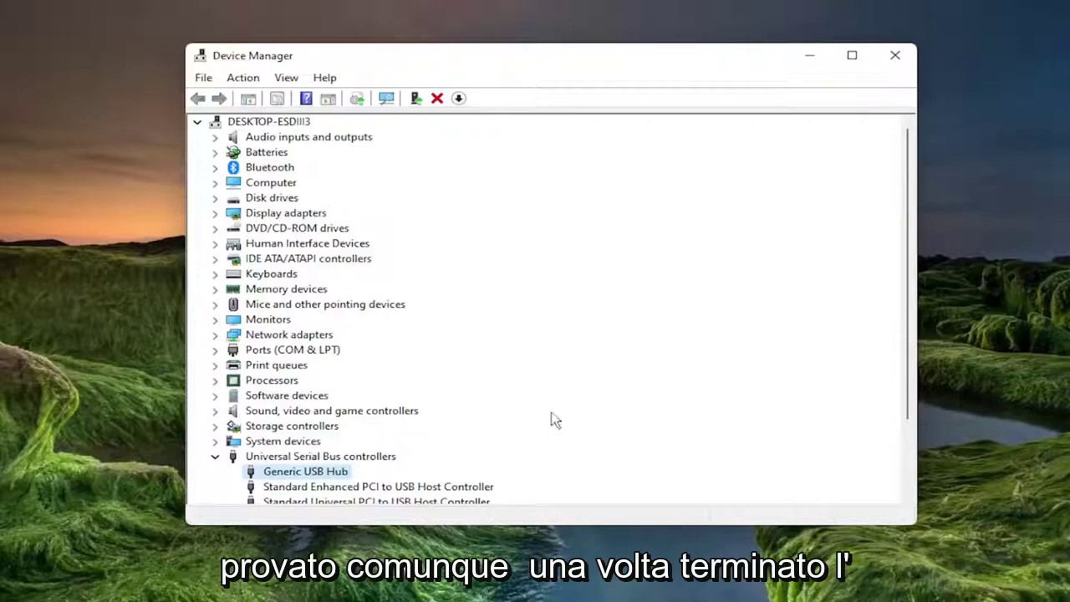
- Scroll the USB controllers list to review the root hubs and host controllers
scroll(288, 451, "down", 2)
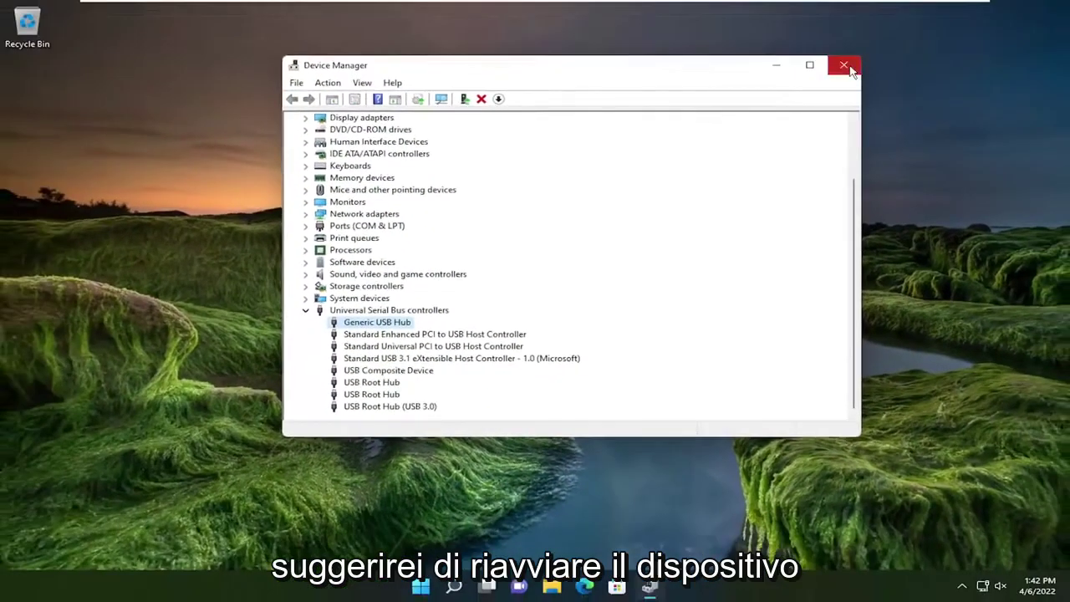
left_click(895, 55)
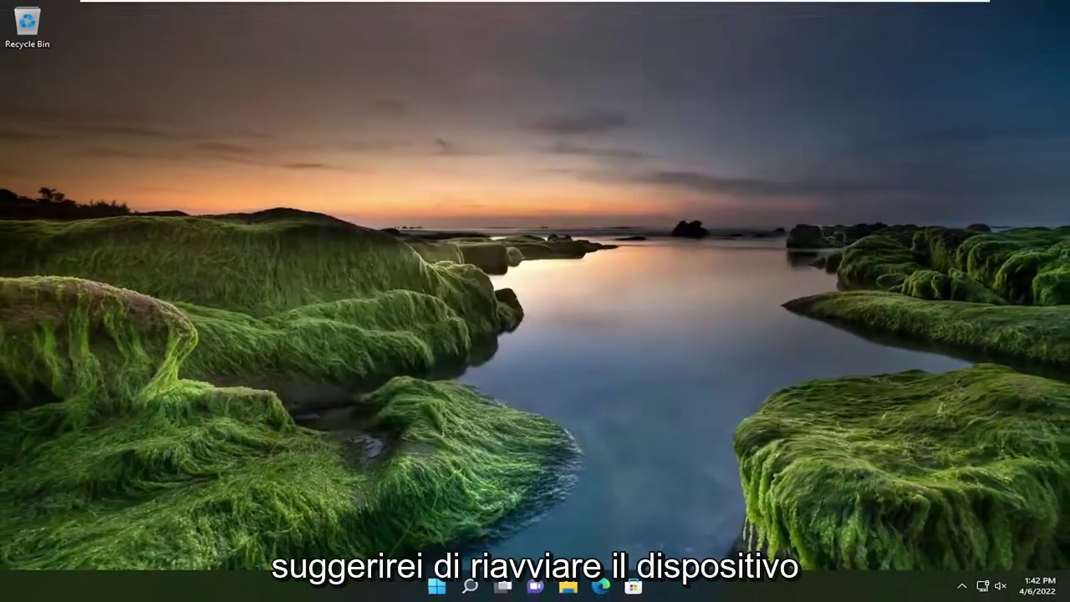
right_click(431, 592)
mouse_move(460, 533)
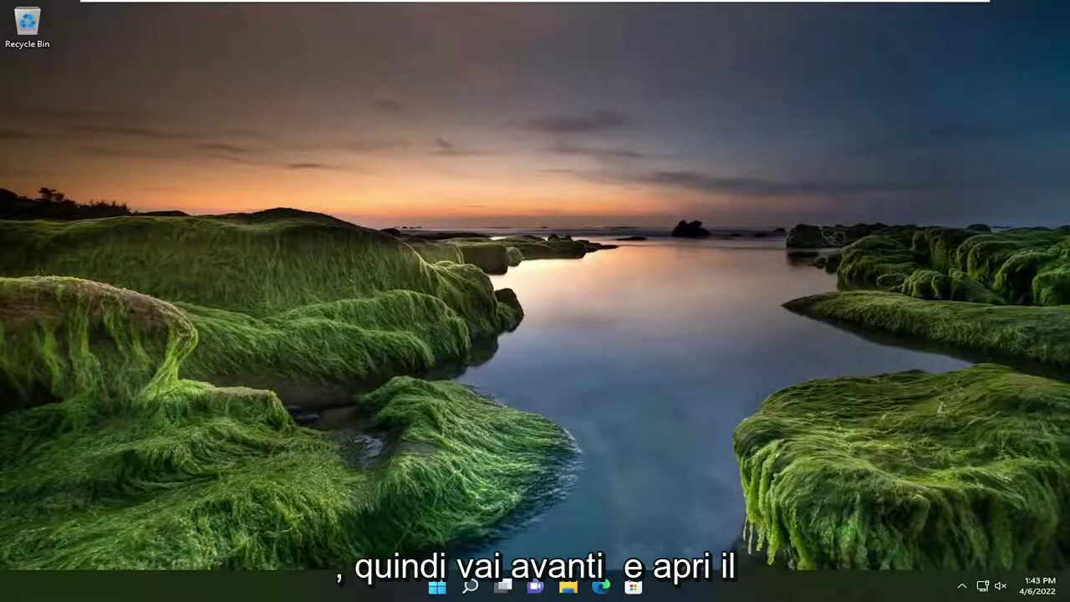
- Search 'cmd' and run Command Prompt as administrator, approving the UAC prompt
left_click(473, 587)
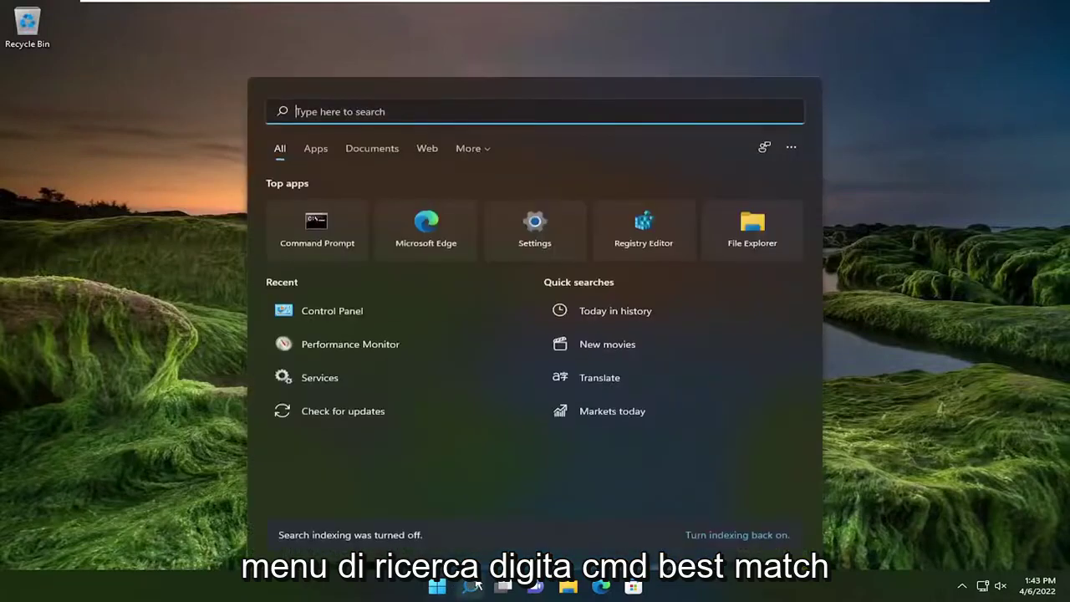
type("cmd")
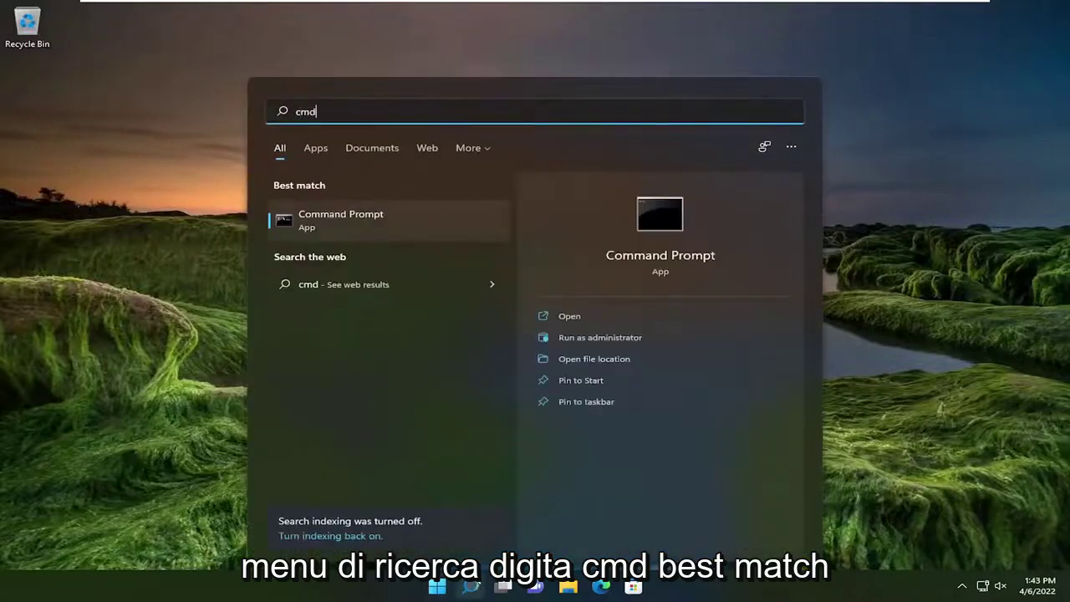
right_click(352, 221)
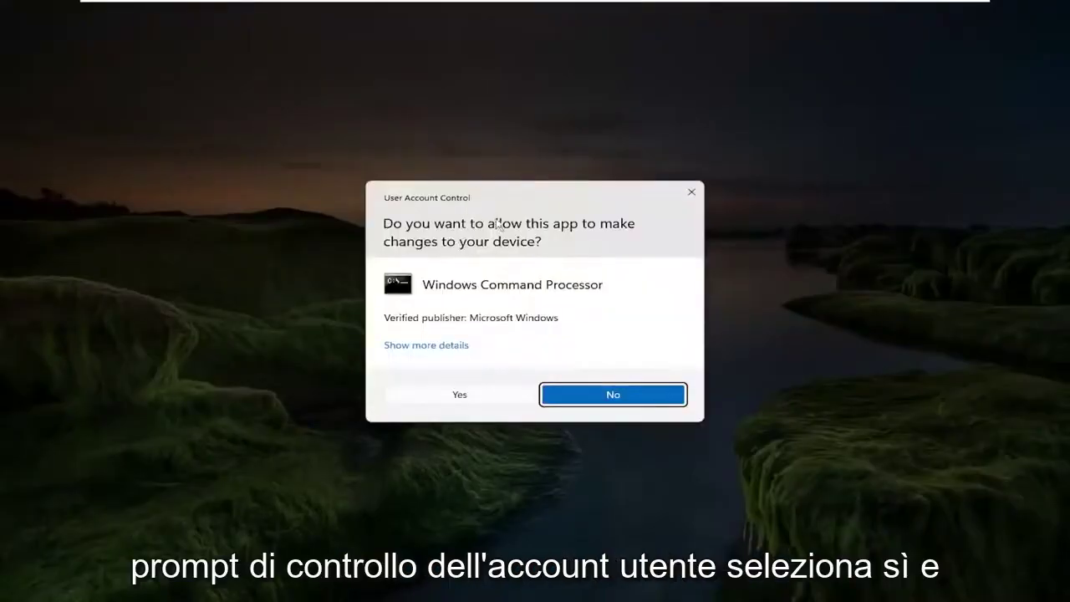
left_click(459, 395)
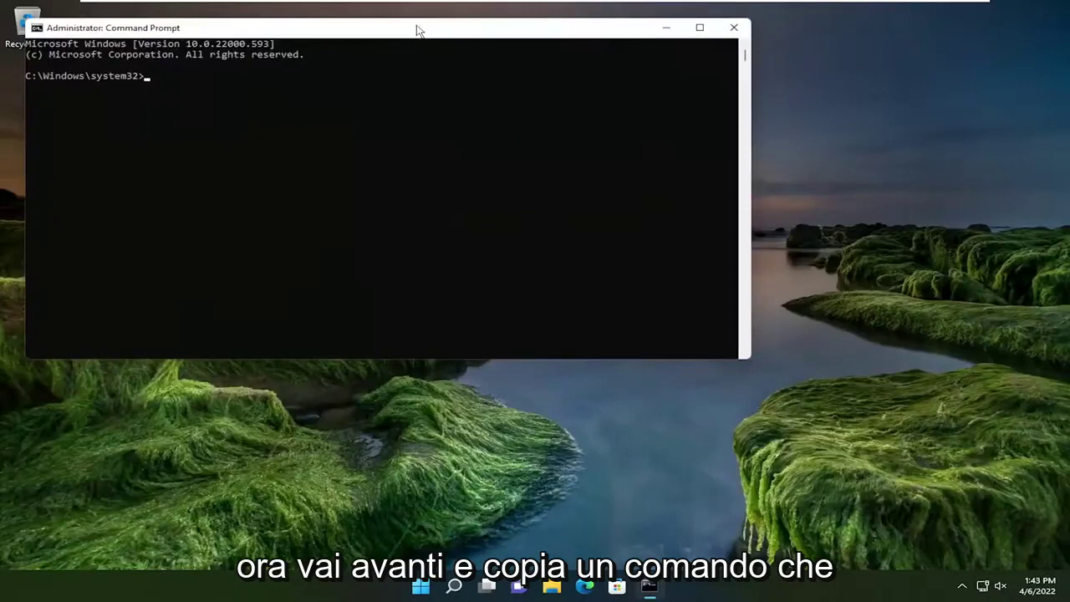
- Paste and run the msdt command to launch the Hardware and Devices troubleshooter
left_click_drag(418, 28, 564, 118)
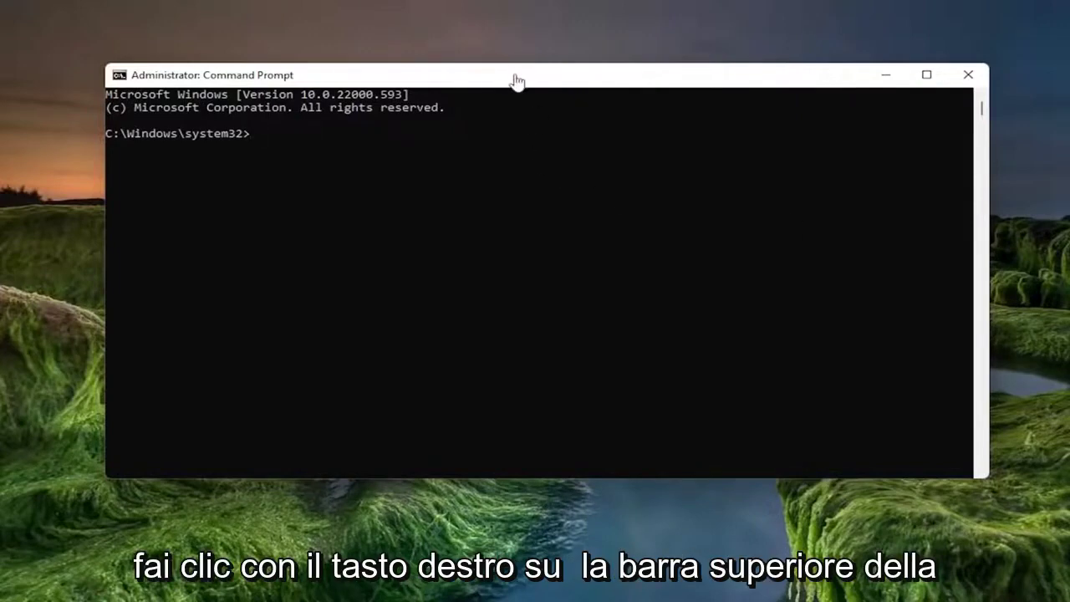
right_click(560, 79)
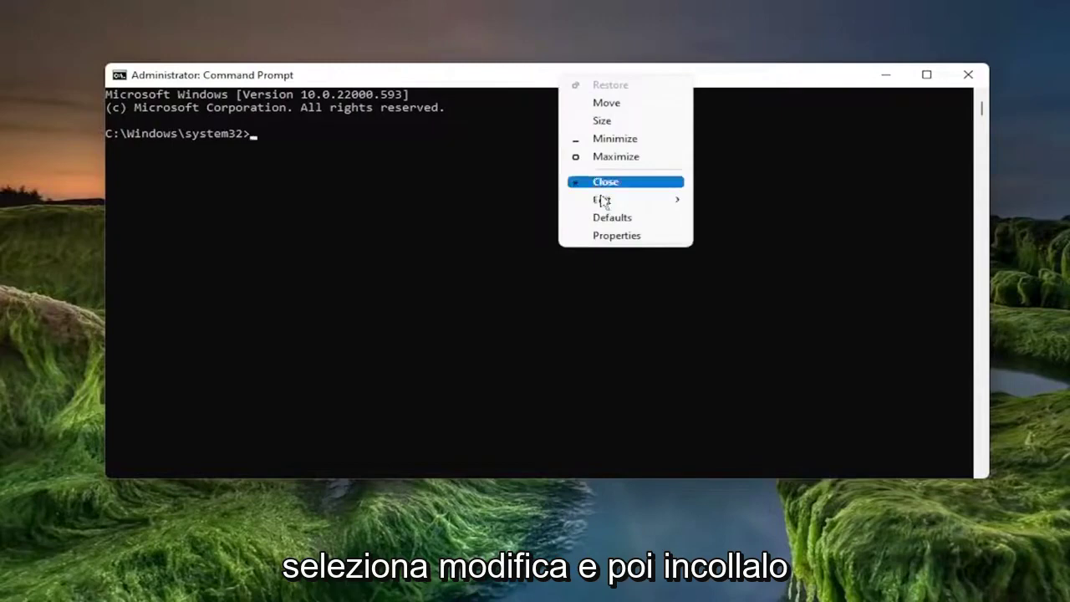
mouse_move(600, 201)
left_click(748, 236)
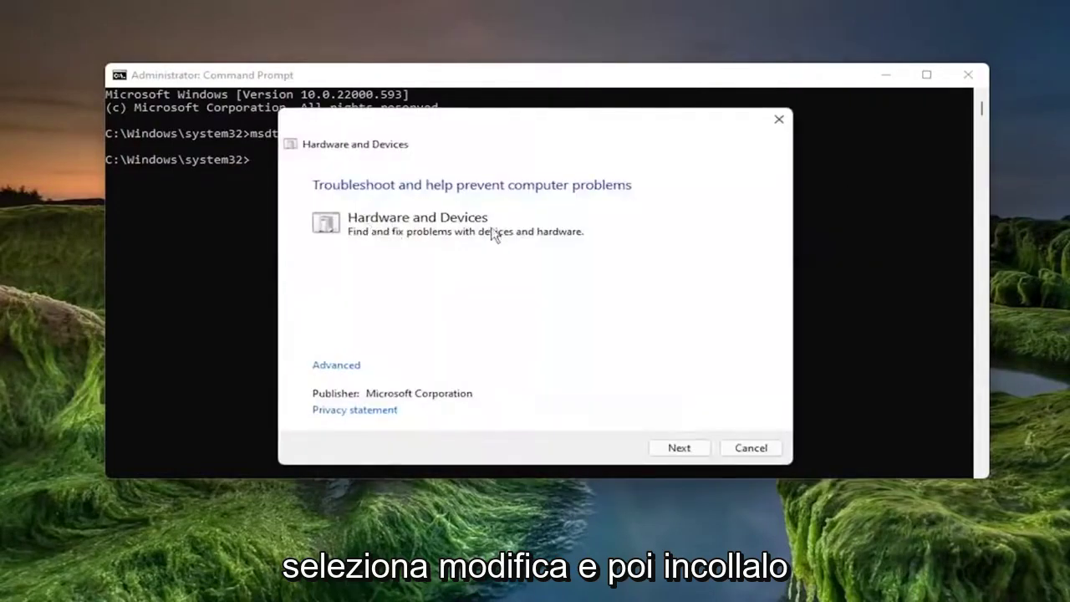
- Close Command Prompt and run the hardware scan with 'Apply repairs automatically' enabled
left_click(968, 74)
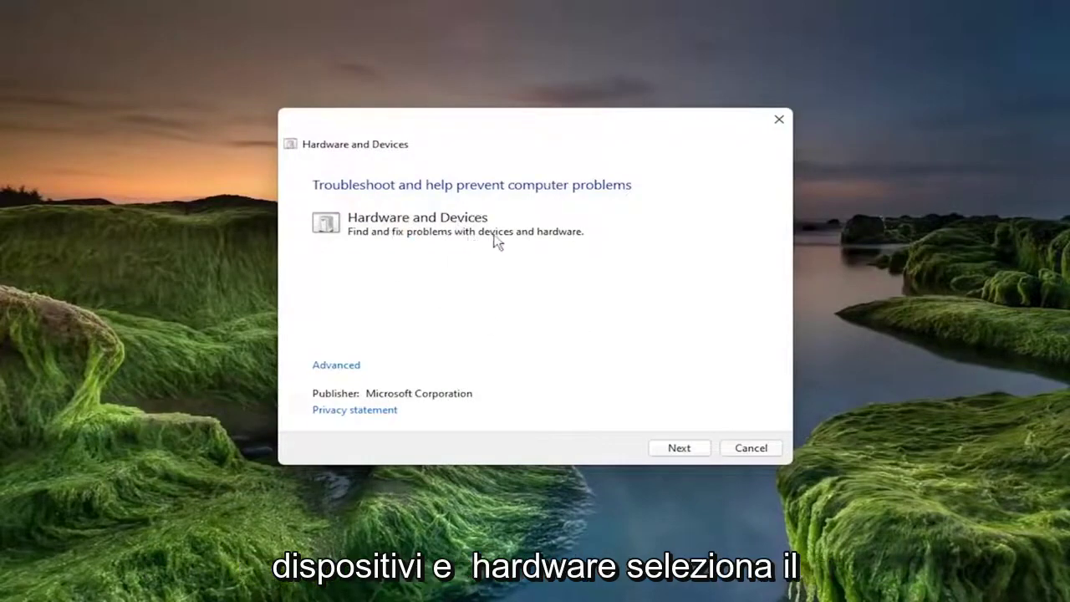
left_click(341, 366)
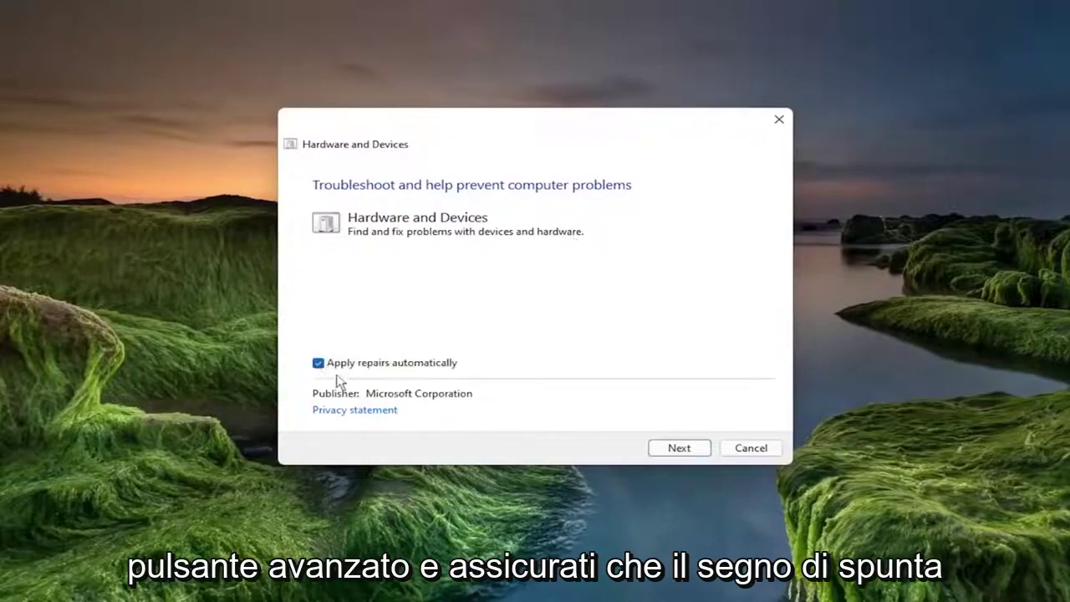
left_click(691, 451)
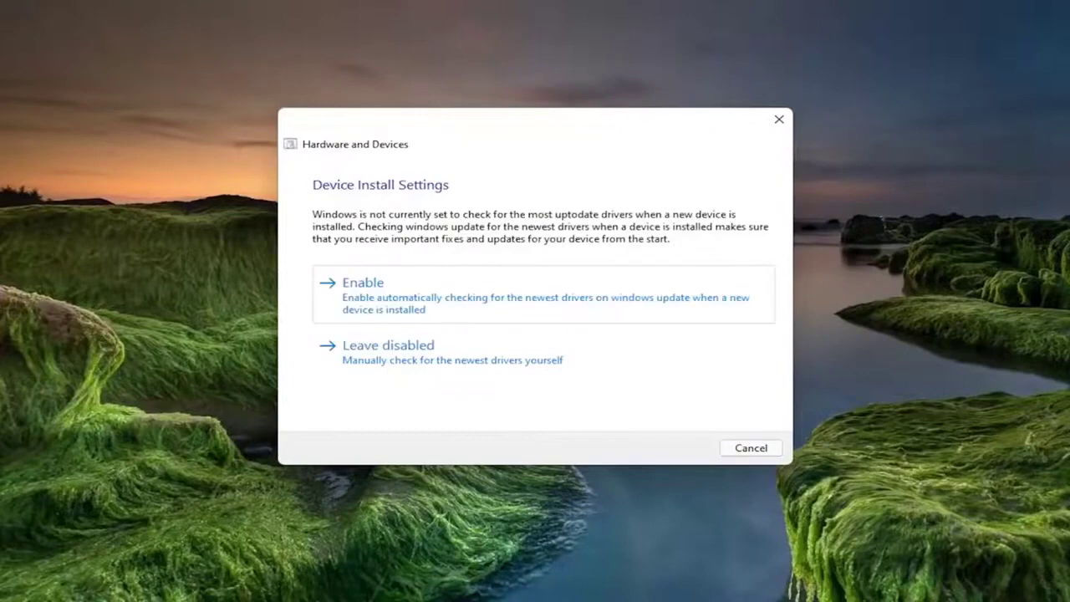
- Enable automatic driver checking in Device Install Settings, then close the completed troubleshooter
left_click(368, 301)
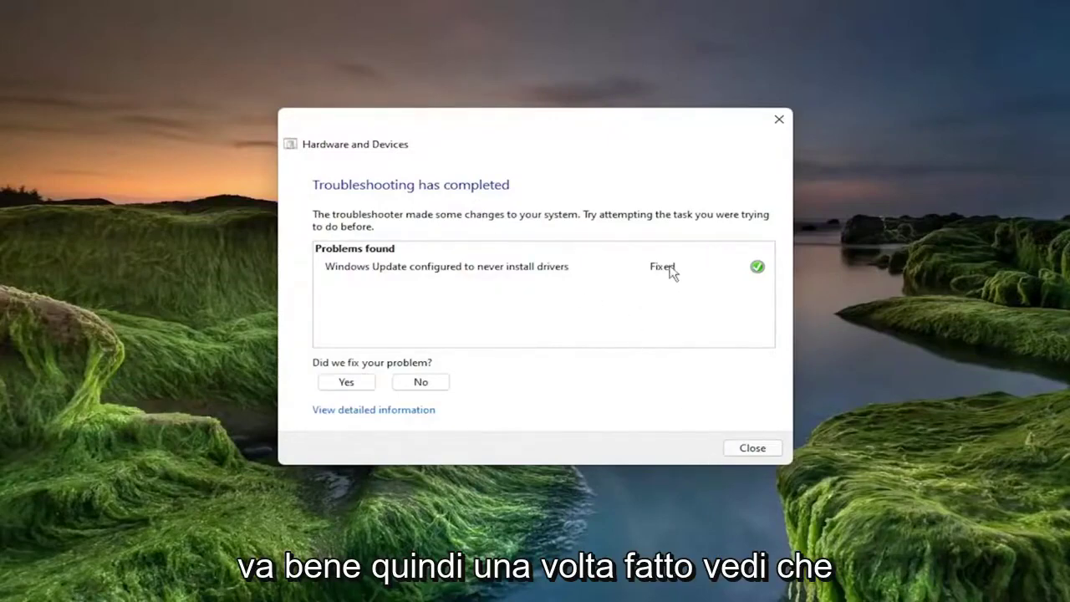
left_click(748, 451)
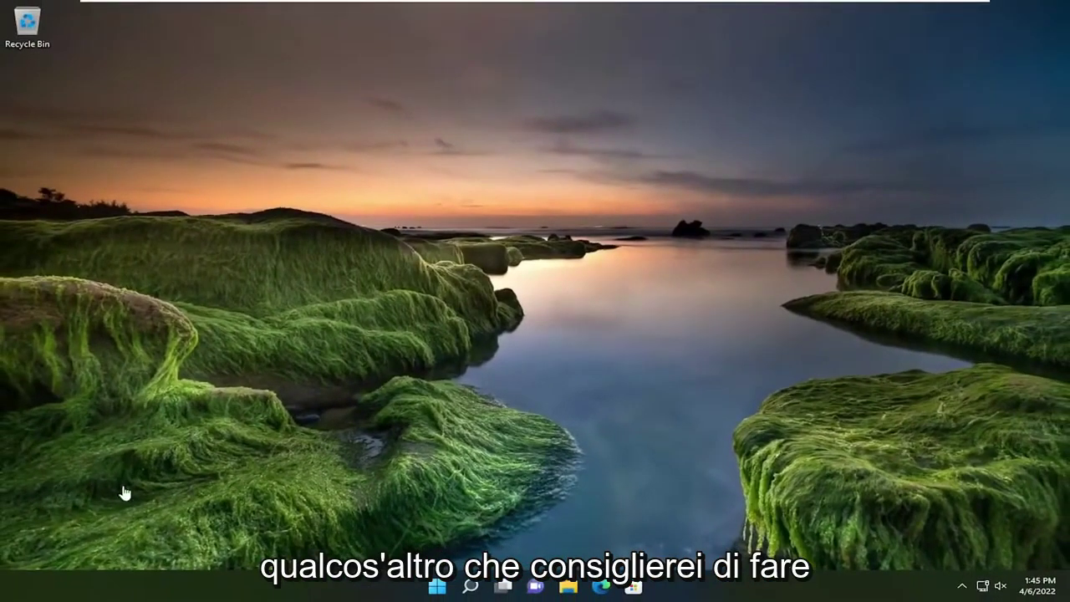
- Search 'power' and open Edit power plan for the Balanced plan
left_click(468, 585)
type("p")
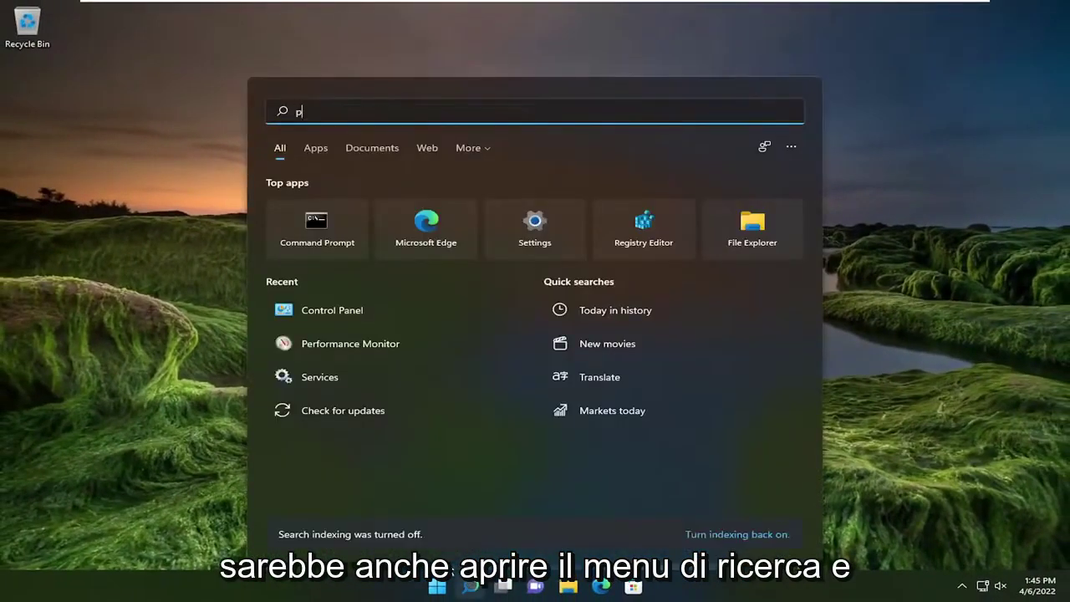
type("ower")
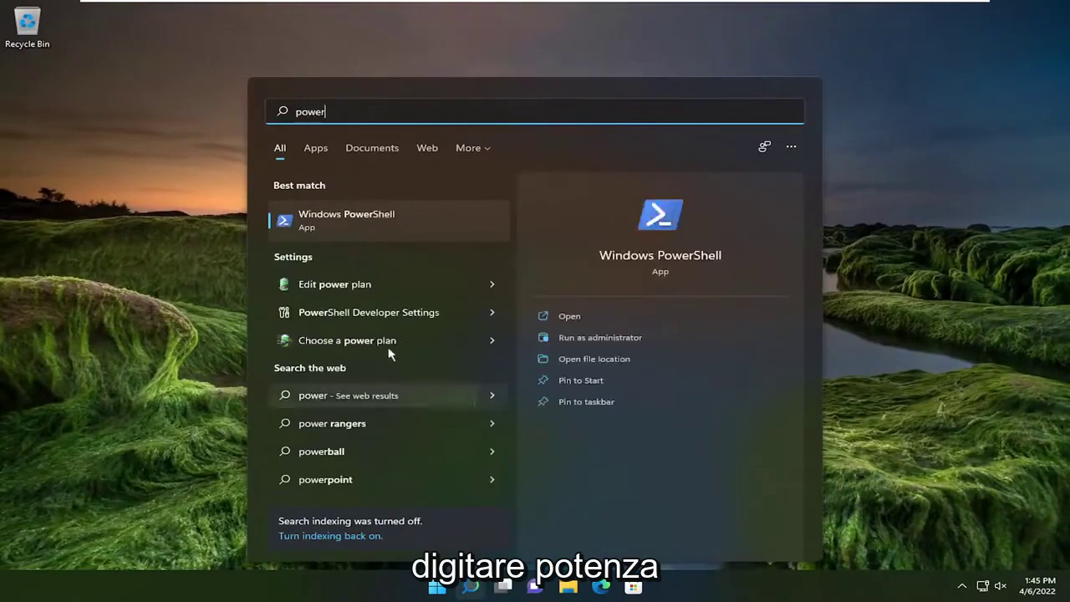
left_click(341, 287)
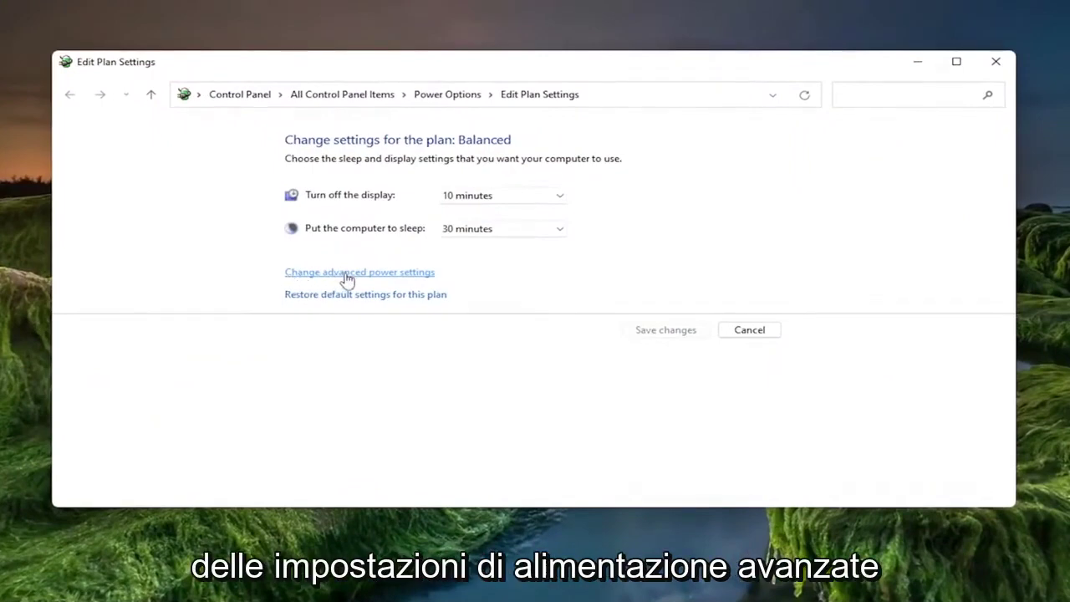
- In advanced power settings, set USB settings > USB selective suspend to Disabled and apply
left_click(337, 276)
left_click_drag(184, 32, 540, 120)
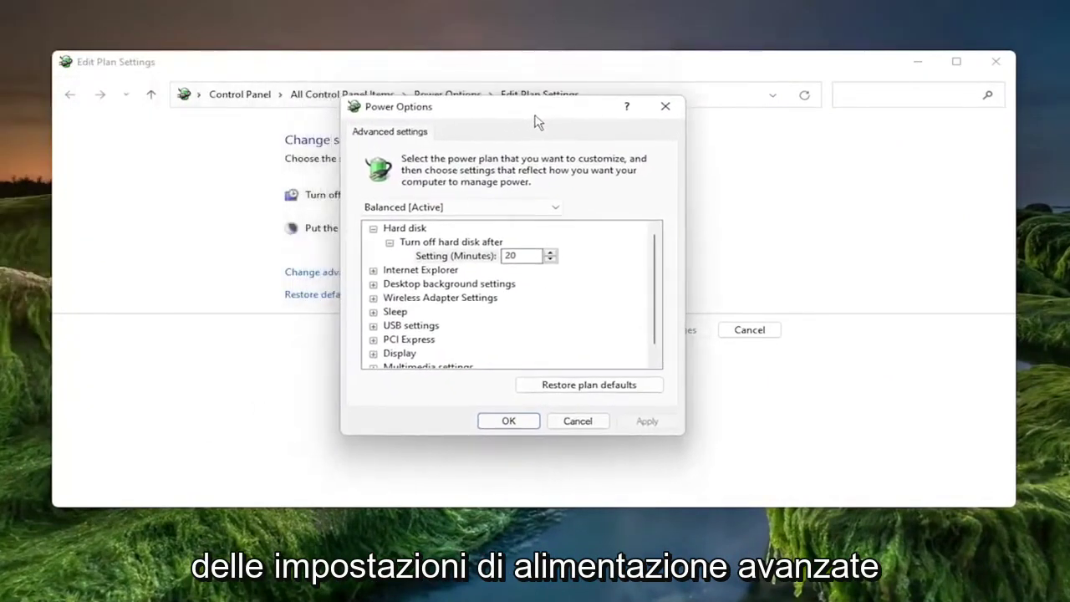
left_click(373, 326)
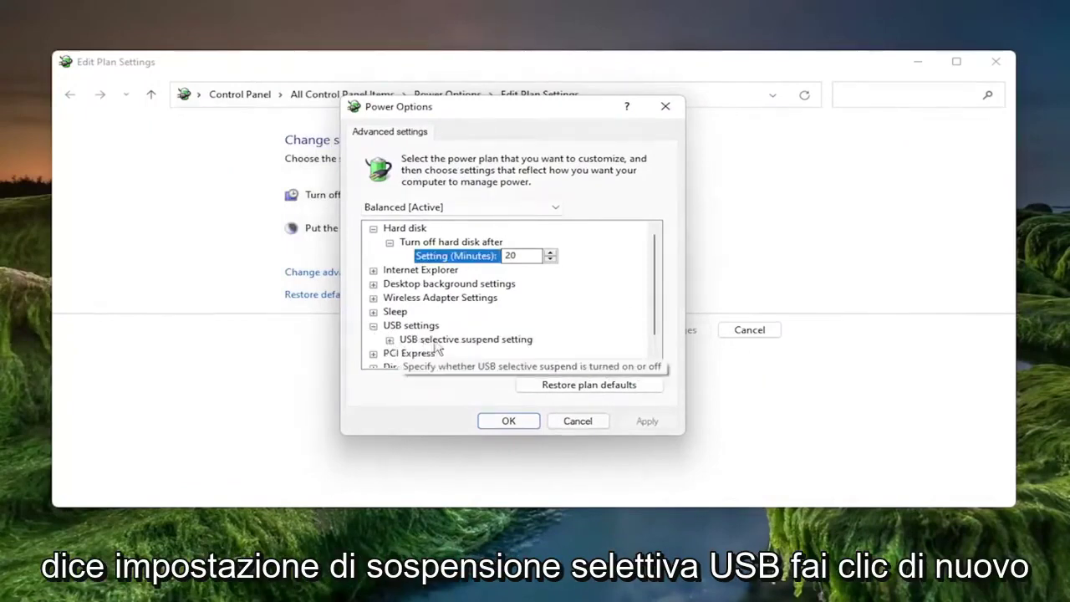
left_click(390, 341)
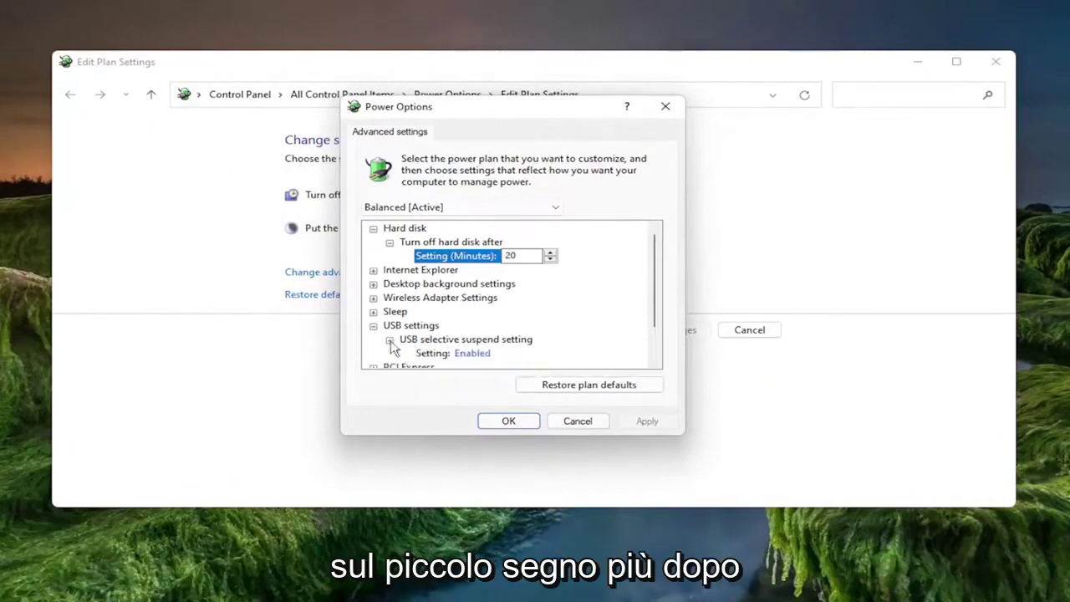
left_click(474, 354)
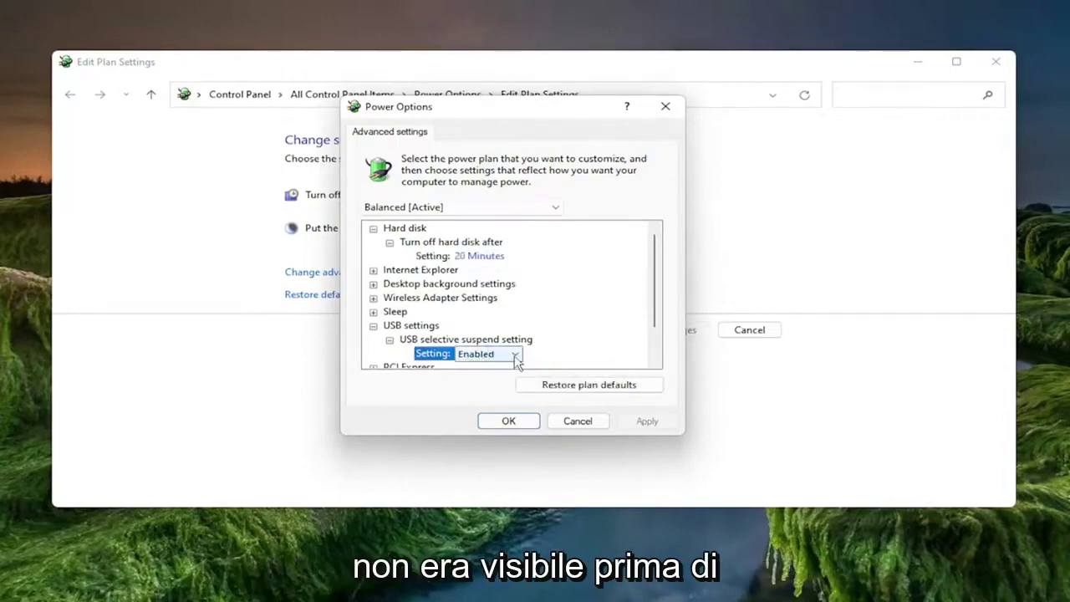
left_click(515, 356)
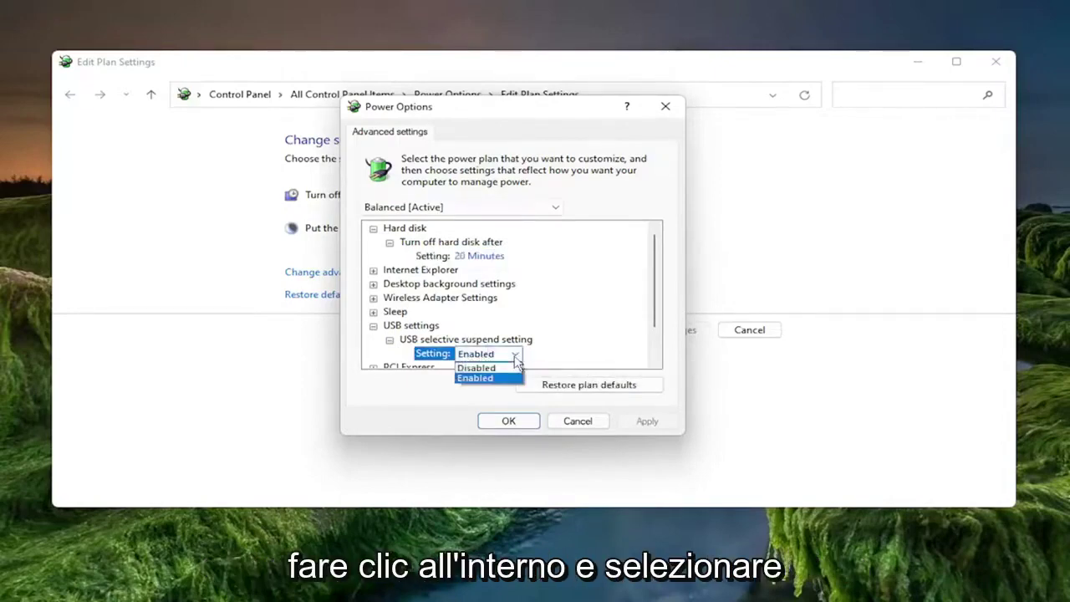
left_click(478, 369)
left_click(647, 421)
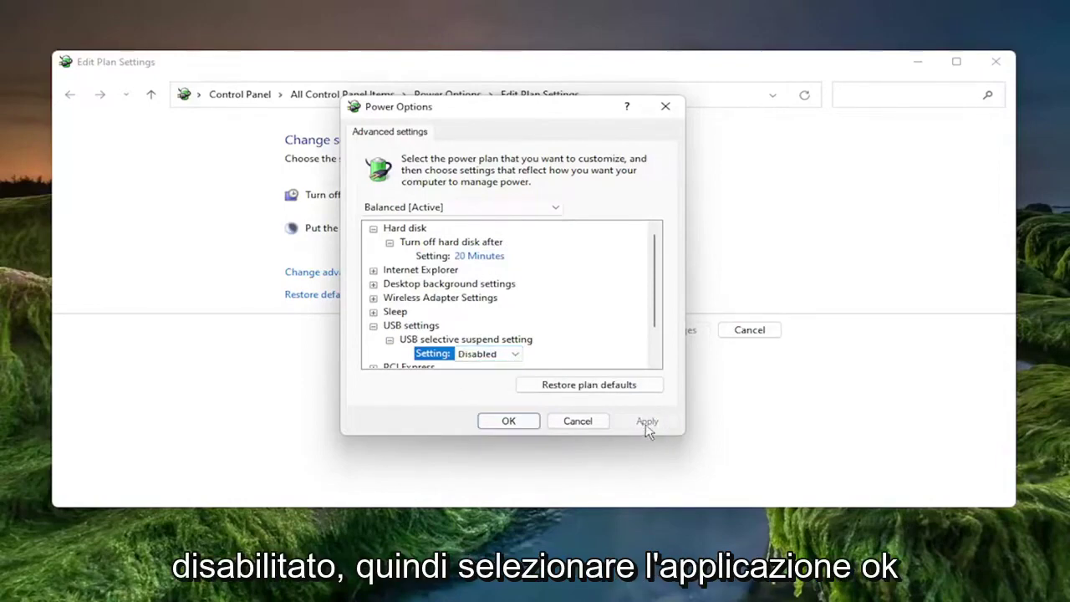
left_click(507, 421)
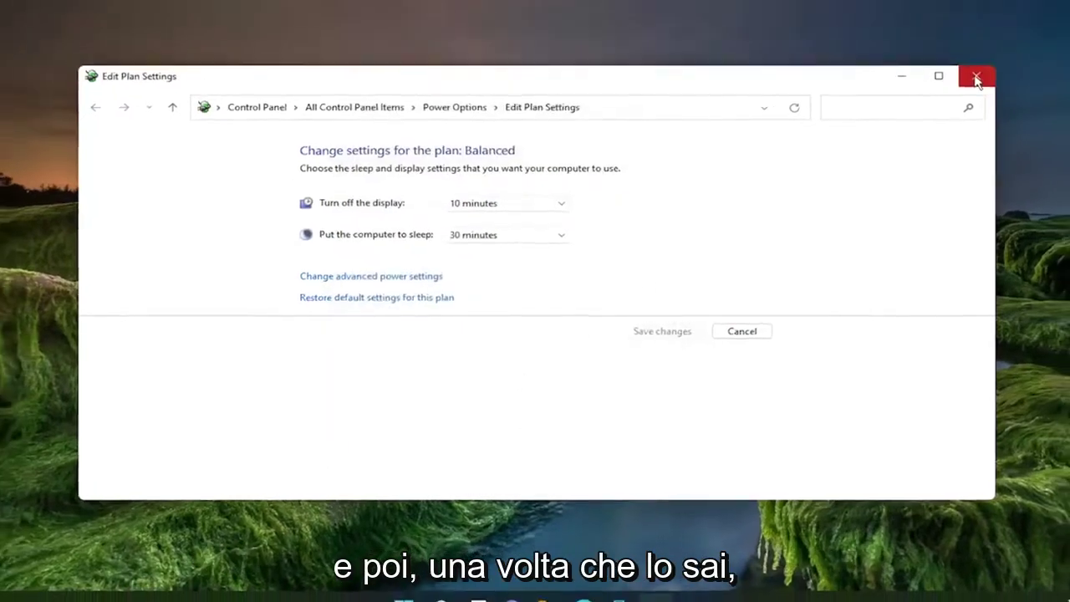
- Close Edit Plan Settings and bring up Start's Shut down or sign out options to restart
left_click(996, 62)
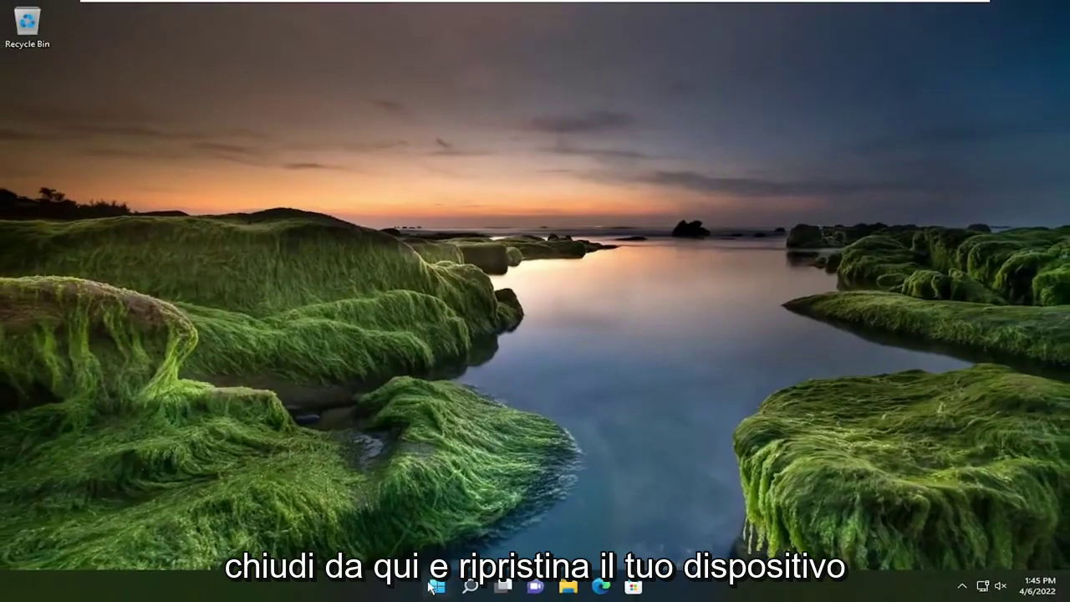
right_click(435, 587)
mouse_move(430, 543)
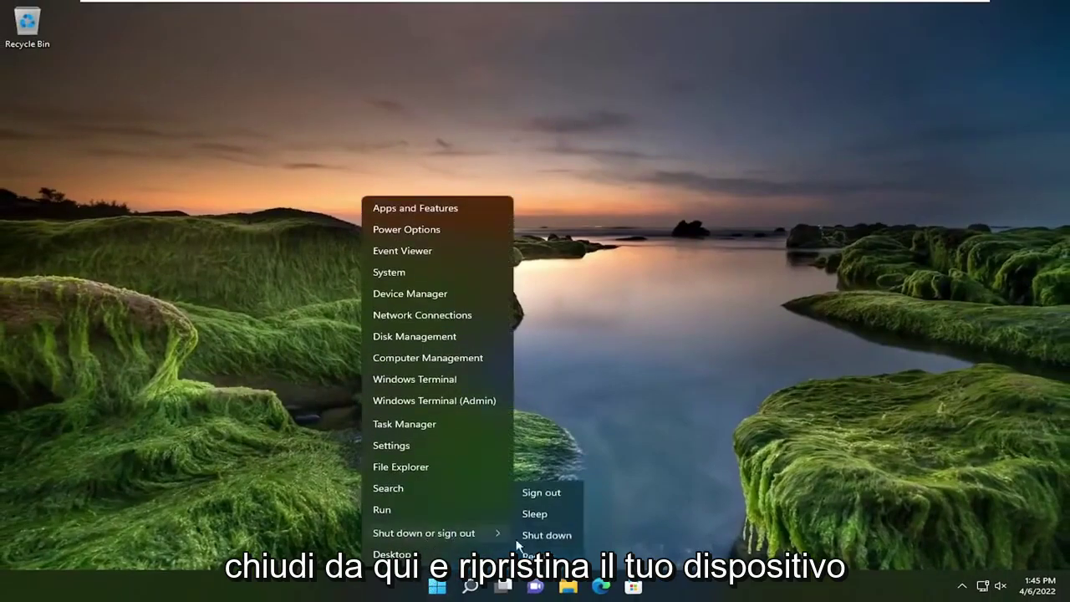